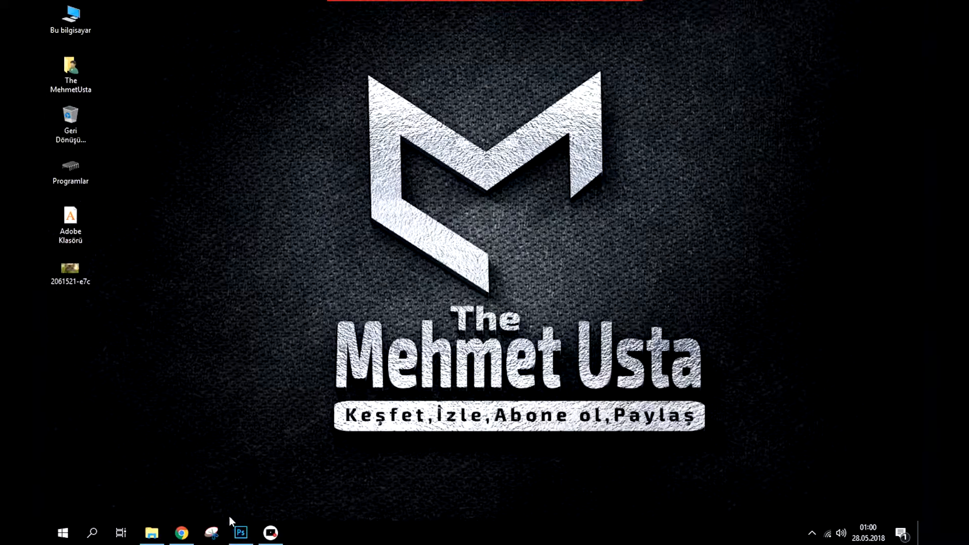
- Switch to Photoshop, open the image 2061521-e7c from the desktop and duplicate its Background layer
{"action": "left_click", "coordinate": [244, 541]}
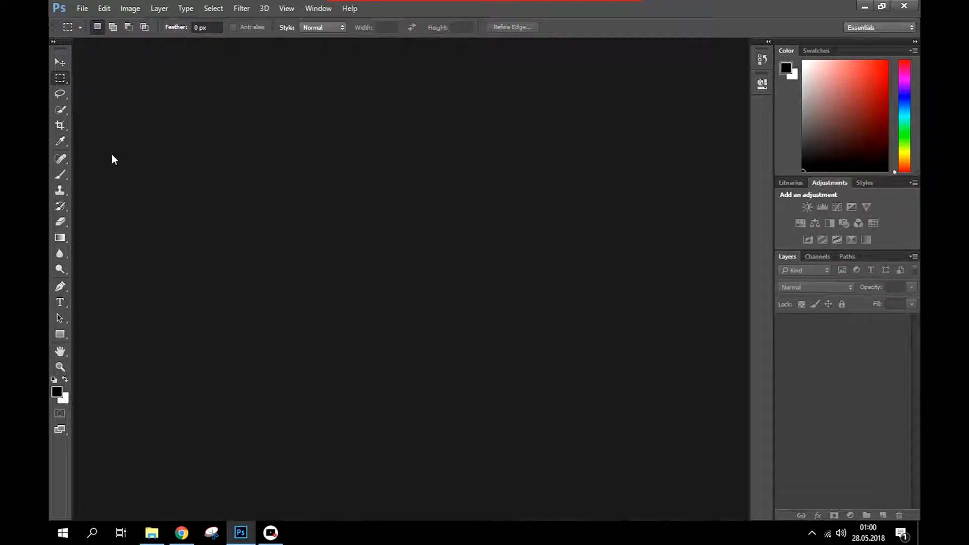
{"action": "left_click", "coordinate": [82, 9]}
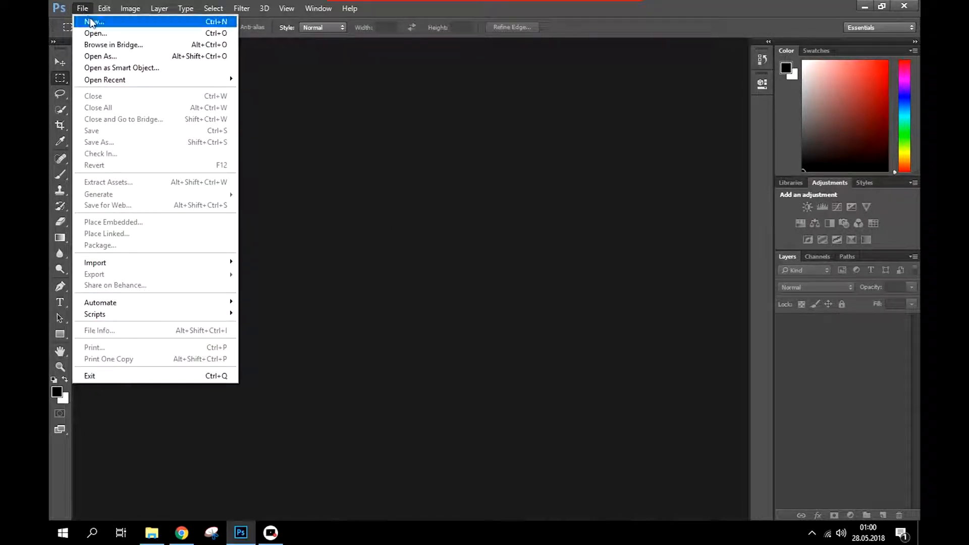
{"action": "left_click", "coordinate": [97, 35]}
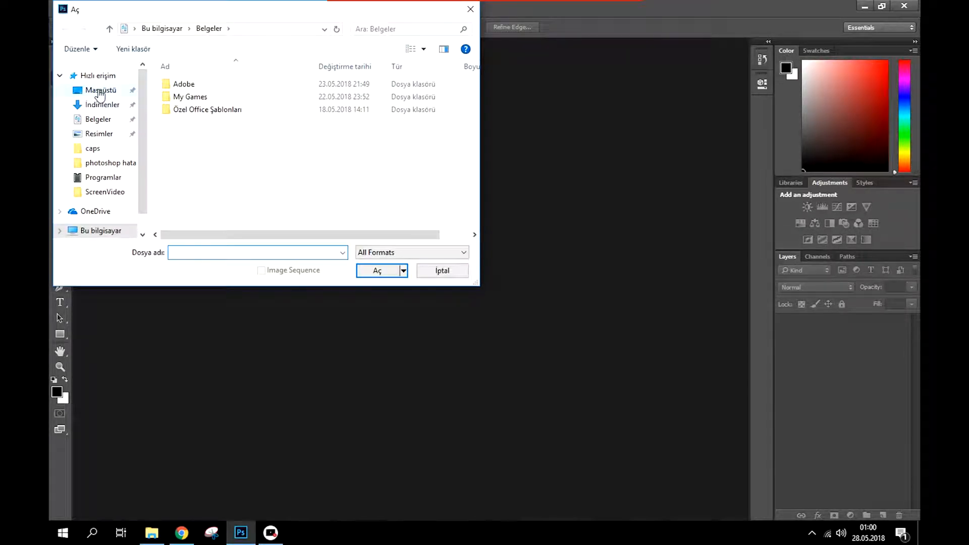
{"action": "left_click", "coordinate": [97, 90]}
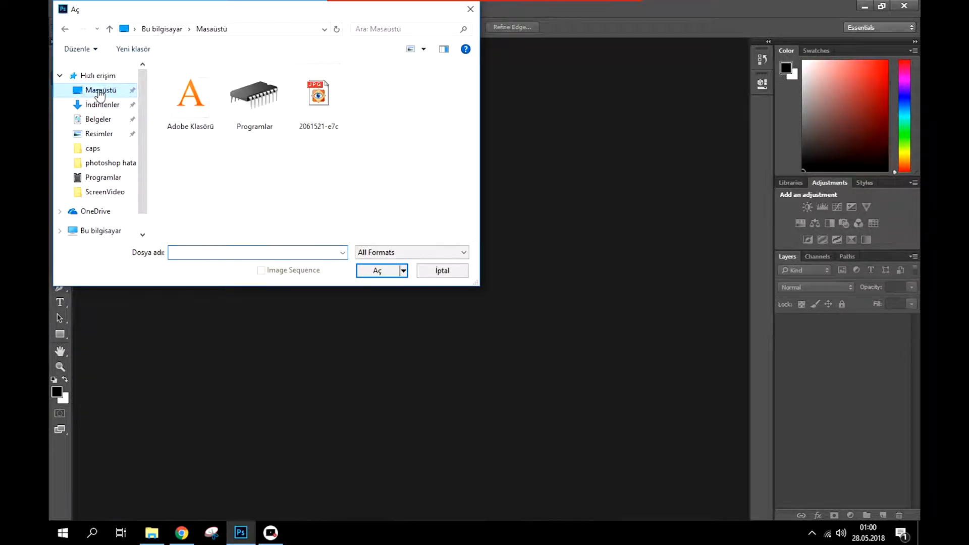
{"action": "left_click", "coordinate": [324, 107]}
{"action": "left_click", "coordinate": [389, 273]}
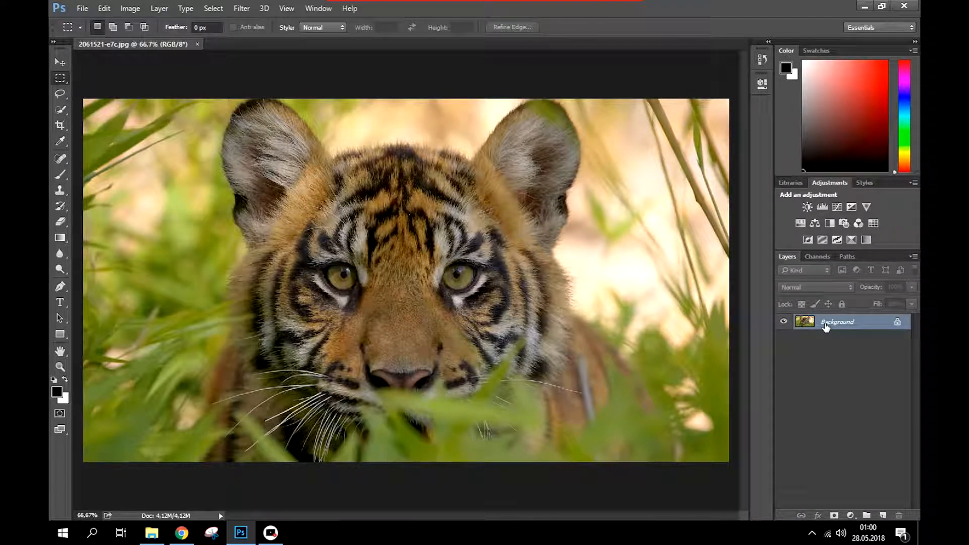
{"action": "left_click_drag", "start_coordinate": [824, 327], "coordinate": [824, 324]}
{"action": "key", "text": "ctrl+j"}
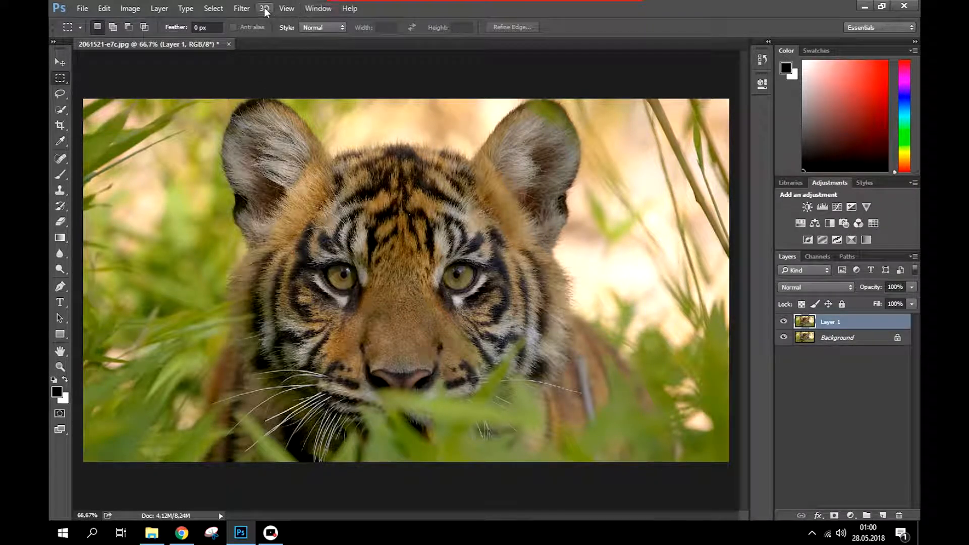
- Try to apply the Camera Raw Filter to the duplicated layer with Clarity +39, Blacks -14 and Shadows -29
{"action": "left_click", "coordinate": [241, 9]}
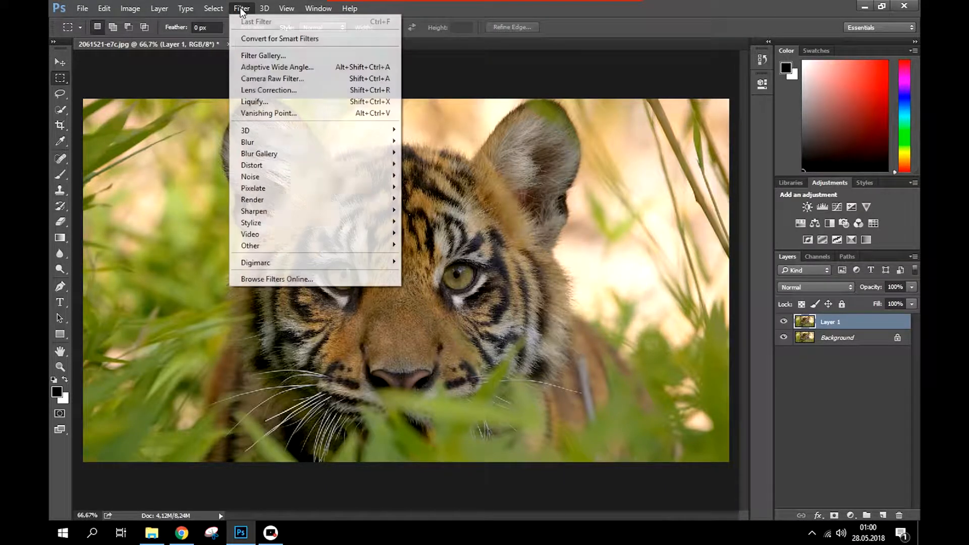
{"action": "left_click", "coordinate": [267, 80]}
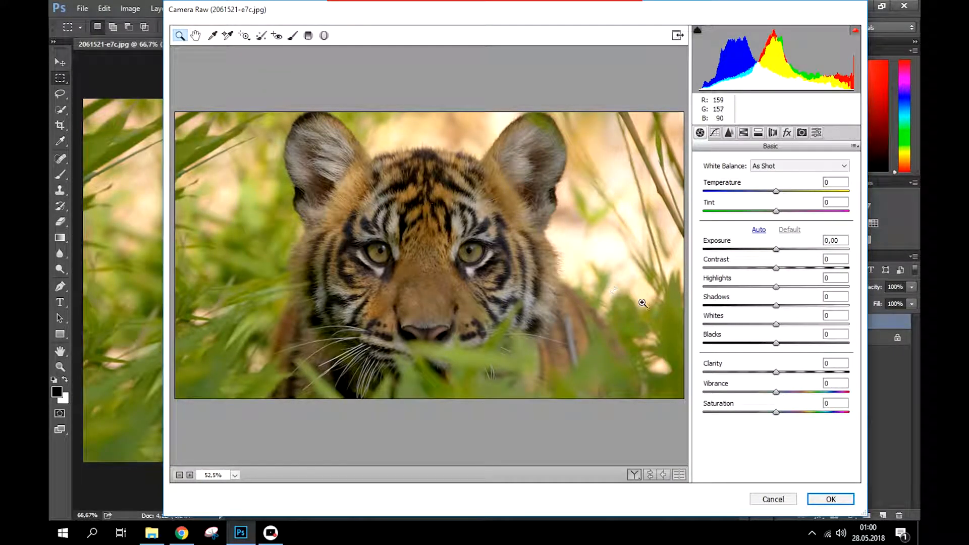
{"action": "left_click_drag", "start_coordinate": [775, 372], "coordinate": [804, 373]}
{"action": "mouse_move", "coordinate": [775, 343]}
{"action": "left_mouse_down"}
{"action": "mouse_move", "coordinate": [799, 346]}
{"action": "mouse_move", "coordinate": [764, 345]}
{"action": "left_mouse_up"}
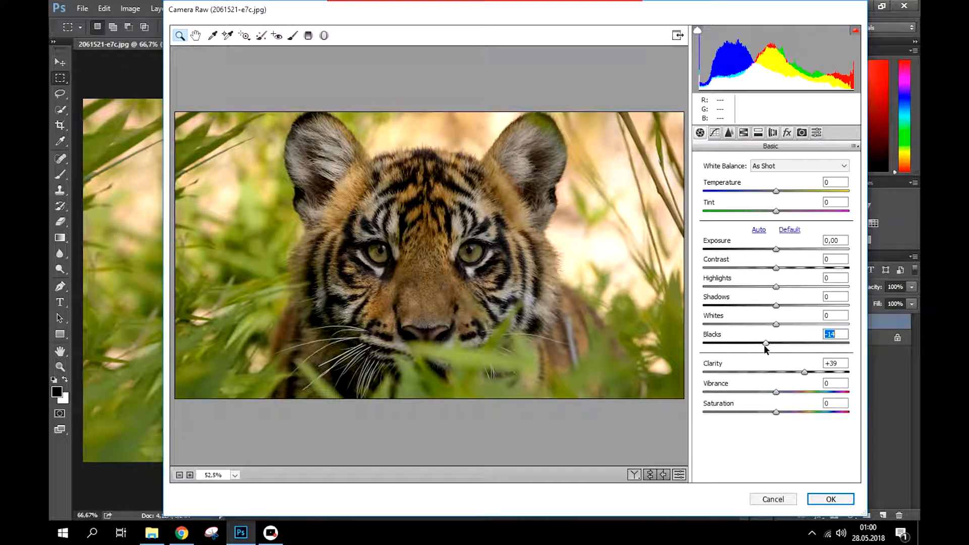
{"action": "left_click_drag", "start_coordinate": [775, 306], "coordinate": [751, 306]}
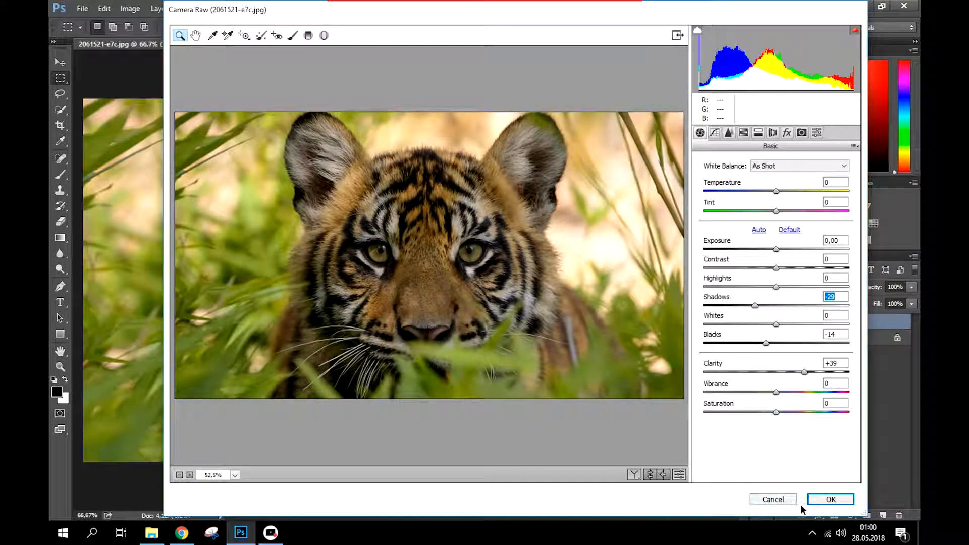
{"action": "left_click", "coordinate": [828, 499]}
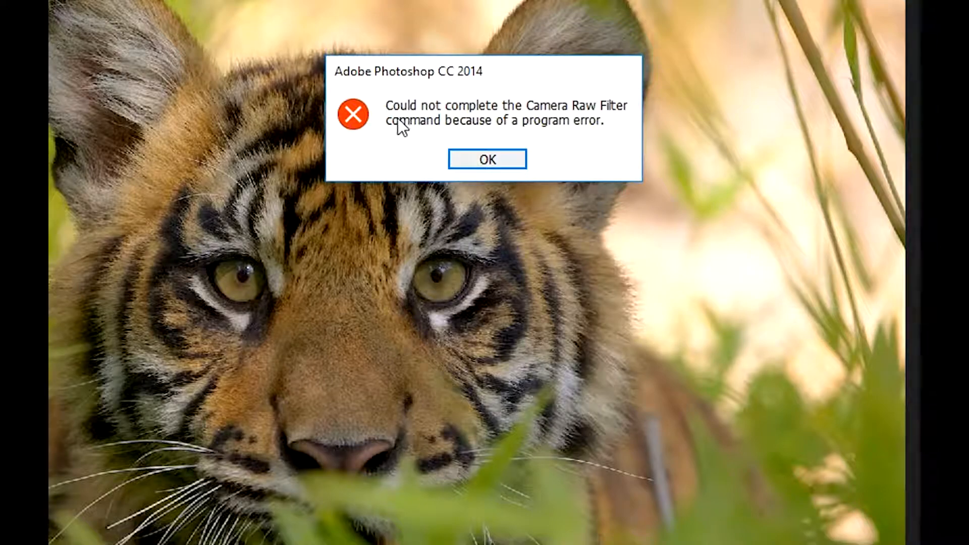
{"action": "left_click", "coordinate": [503, 161]}
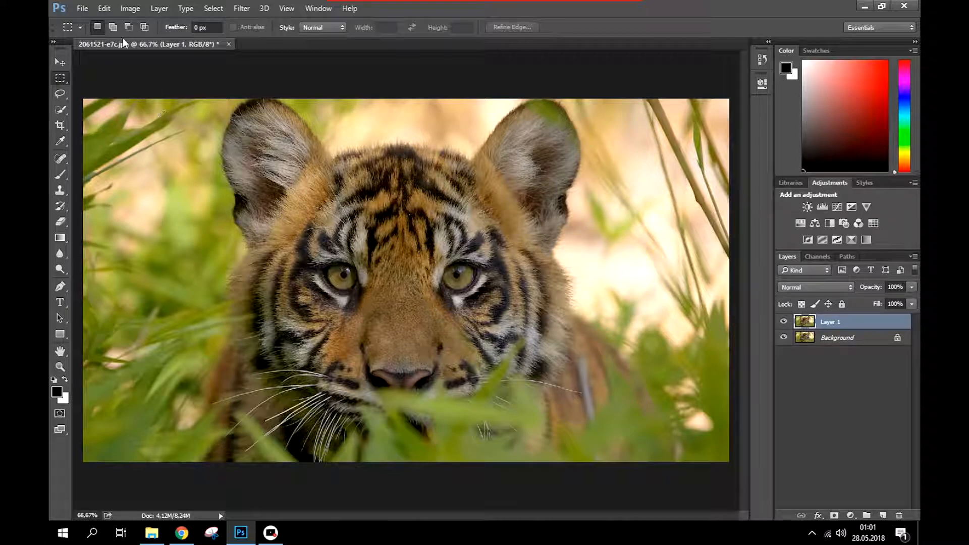
- Try to open Photoshop's Performance preferences
{"action": "left_click", "coordinate": [124, 8]}
{"action": "mouse_move", "coordinate": [97, 11]}
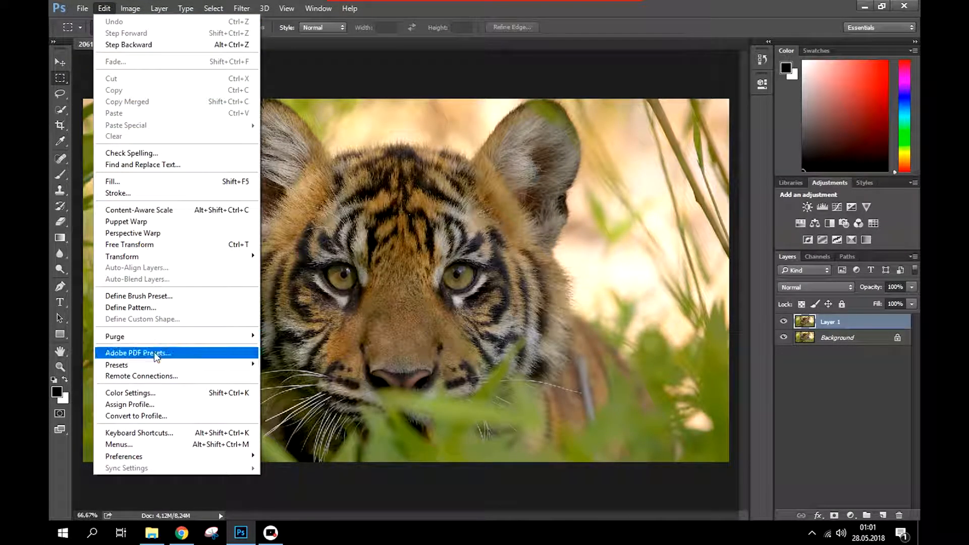
{"action": "mouse_move", "coordinate": [186, 459]}
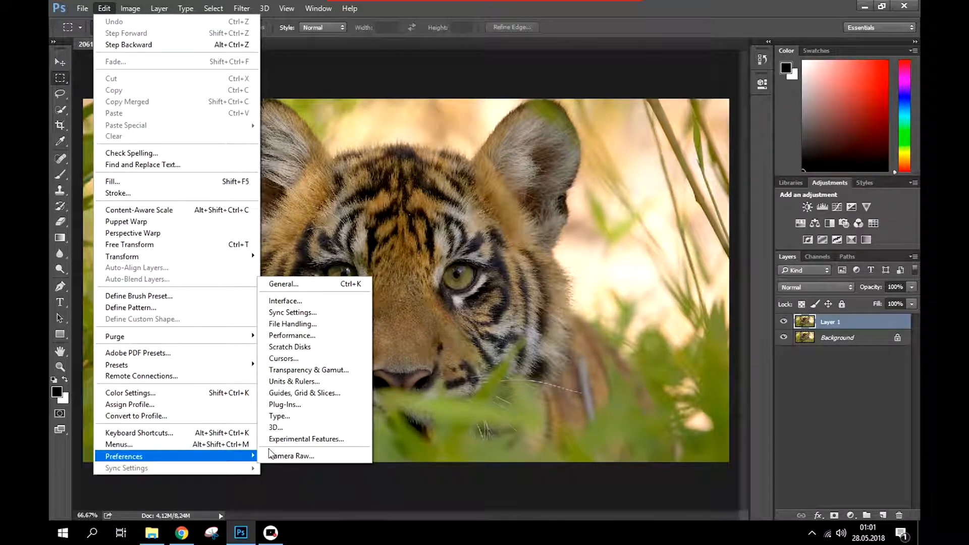
{"action": "left_click", "coordinate": [293, 336]}
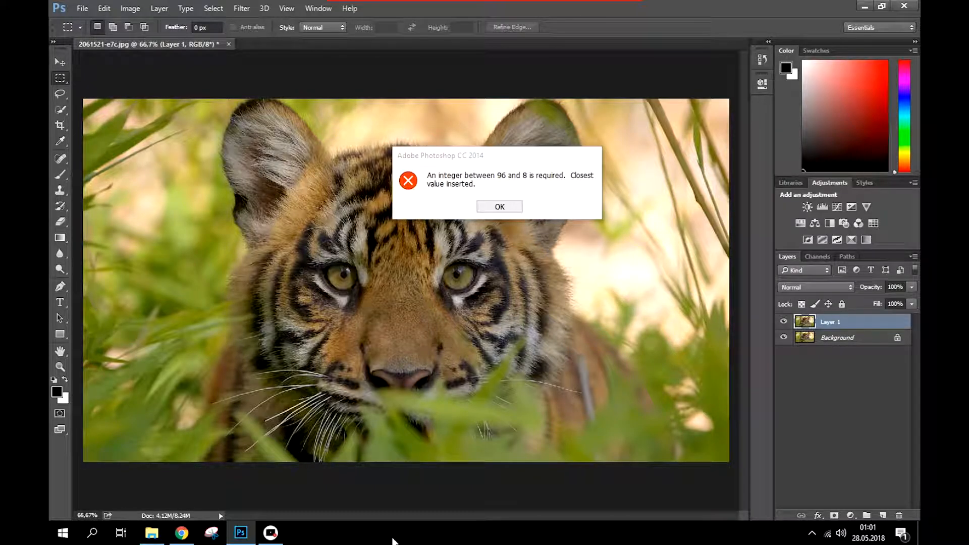
- End the Adobe Photoshop CC 2014 process in Windows Task Manager and close Task Manager
{"action": "right_click", "coordinate": [392, 540]}
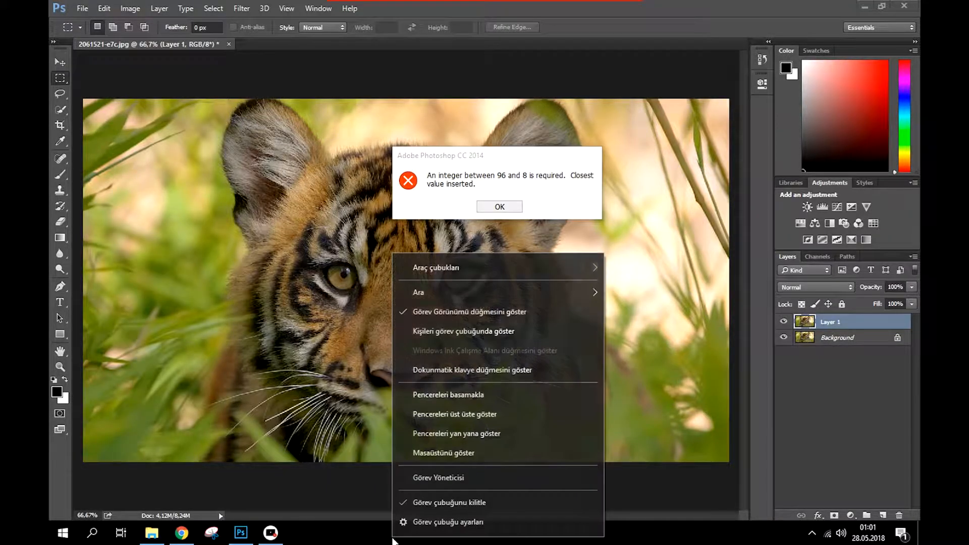
{"action": "left_click", "coordinate": [419, 480]}
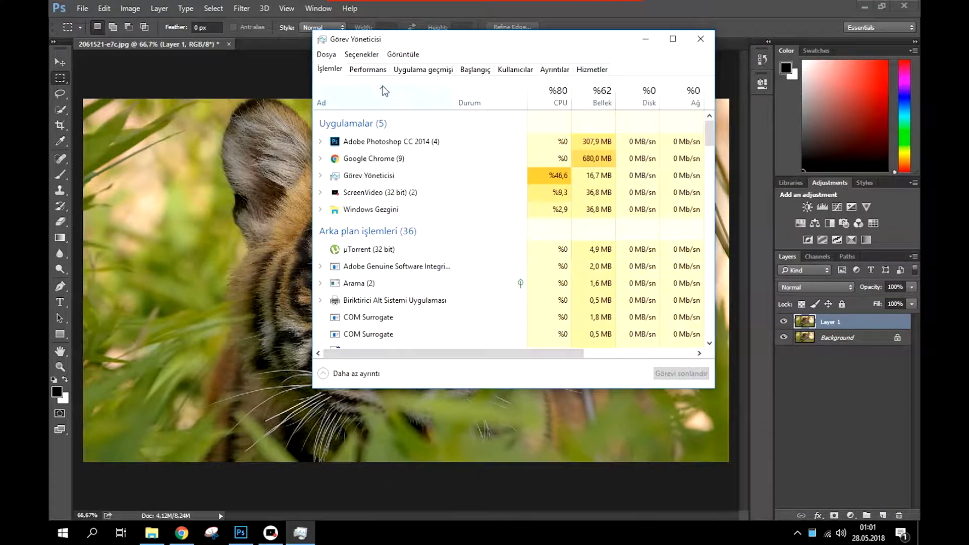
{"action": "right_click", "coordinate": [367, 141]}
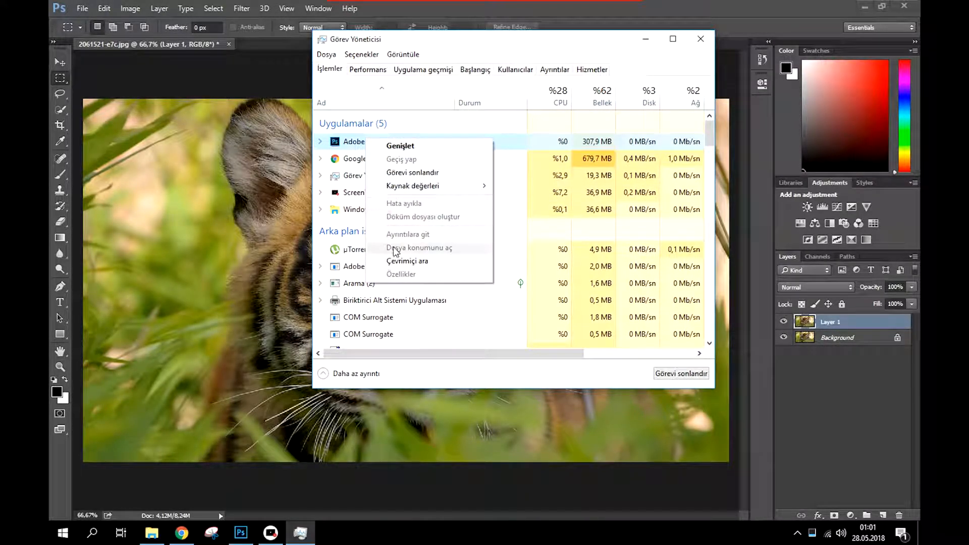
{"action": "left_click", "coordinate": [349, 144]}
{"action": "left_click", "coordinate": [665, 371]}
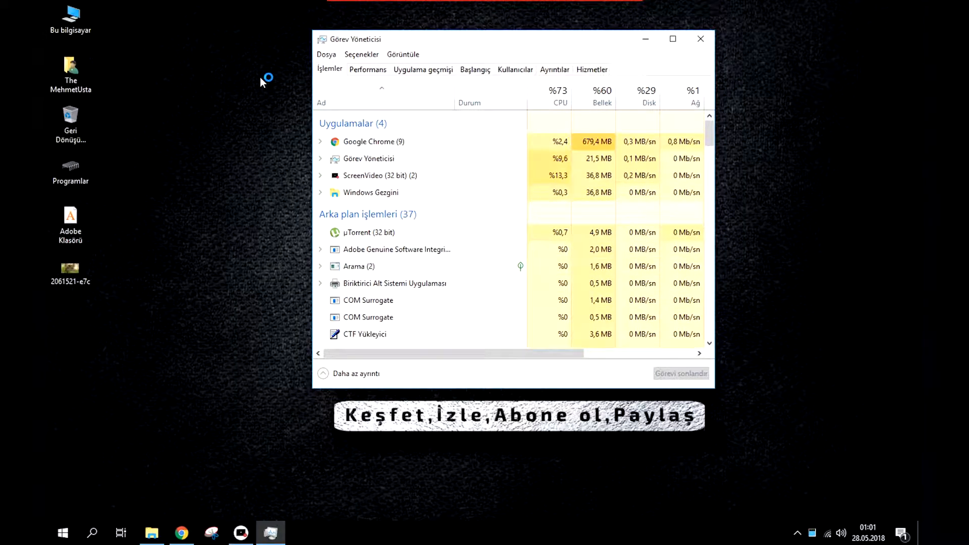
{"action": "left_click", "coordinate": [705, 44]}
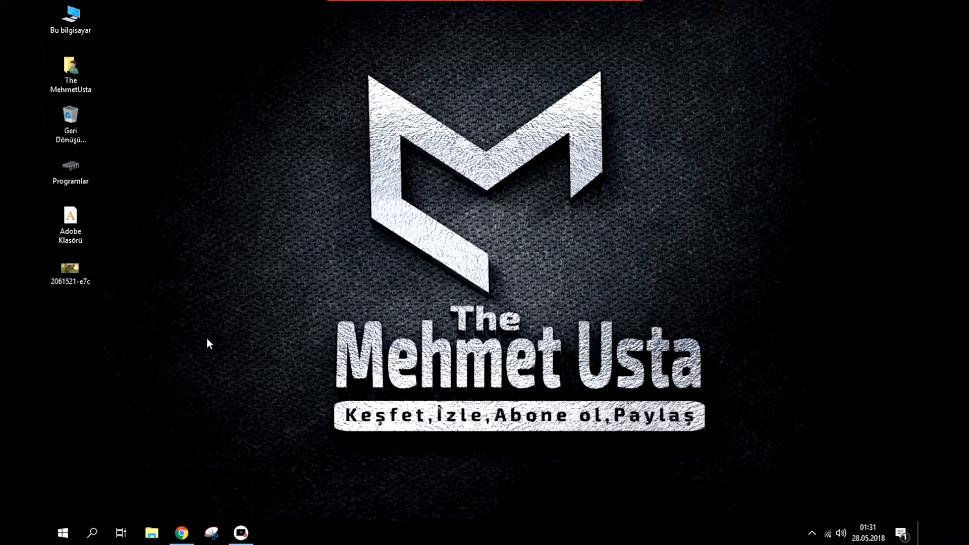
- Find regedit through Windows search and launch the Registry Editor
{"action": "left_click", "coordinate": [92, 532]}
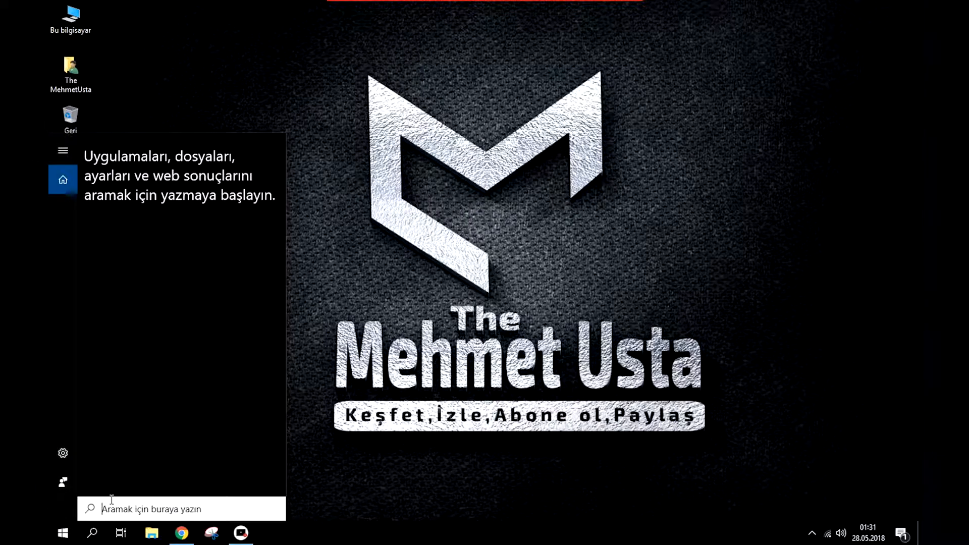
{"action": "type", "text": "regedit"}
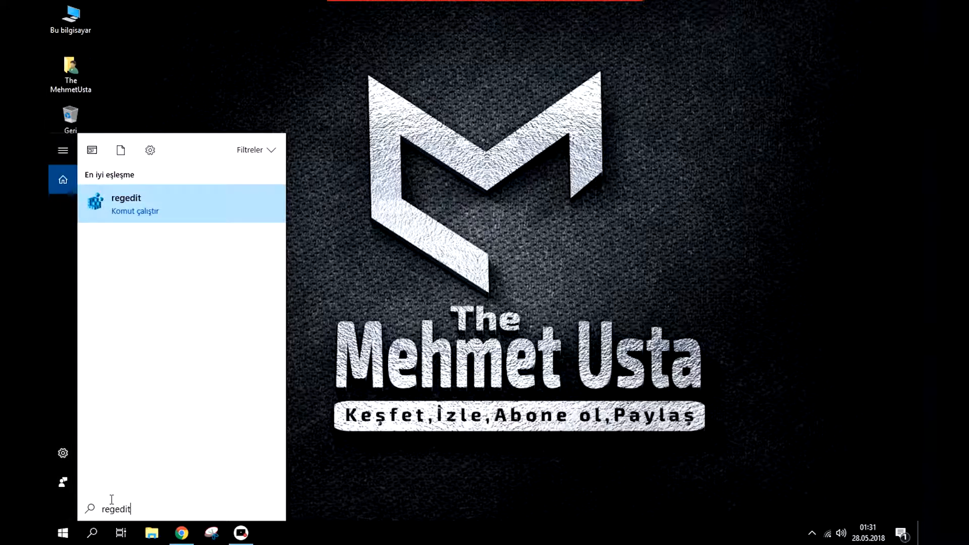
{"action": "key", "text": "Return"}
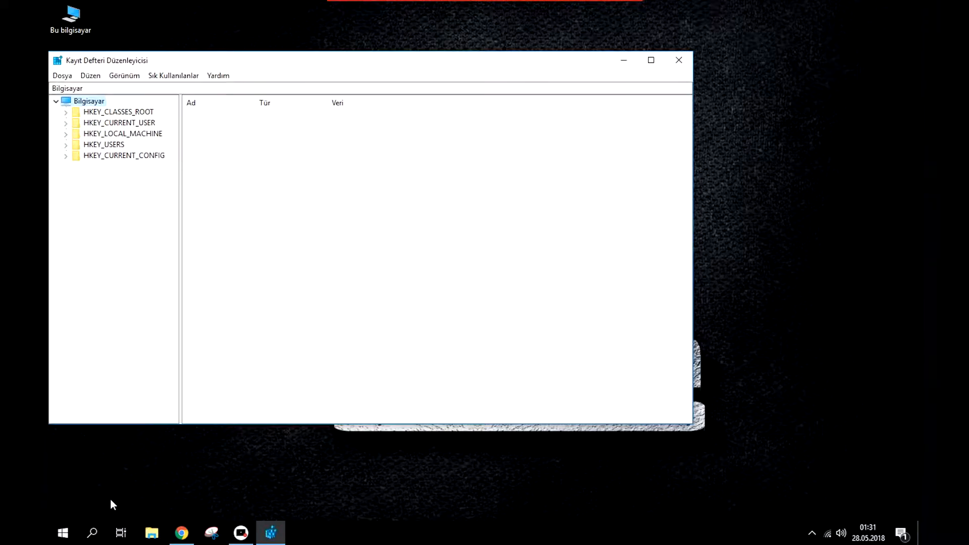
- Go to the registry key HKEY_CURRENT_USER\Software\Adobe\Photoshop\80.0
{"action": "left_click", "coordinate": [65, 123]}
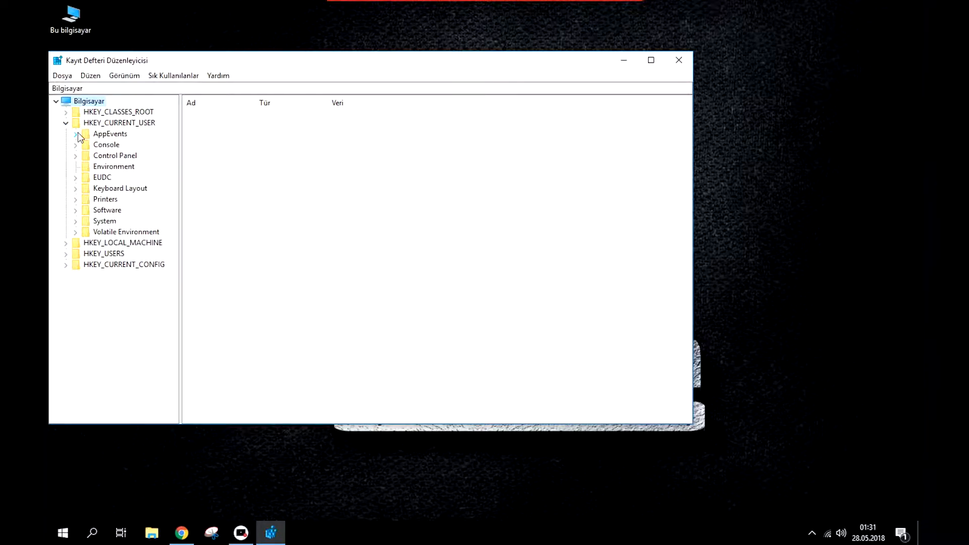
{"action": "left_click", "coordinate": [76, 211]}
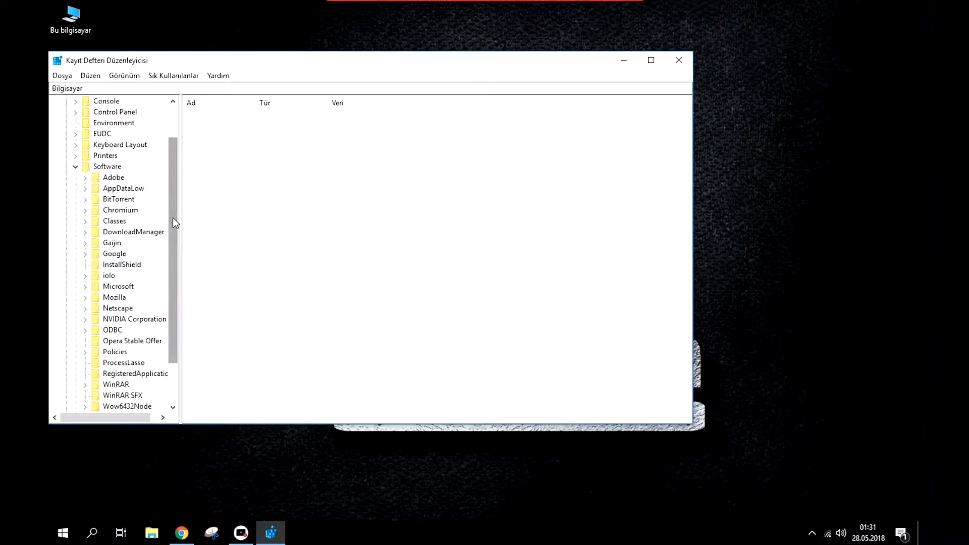
{"action": "left_click", "coordinate": [84, 178]}
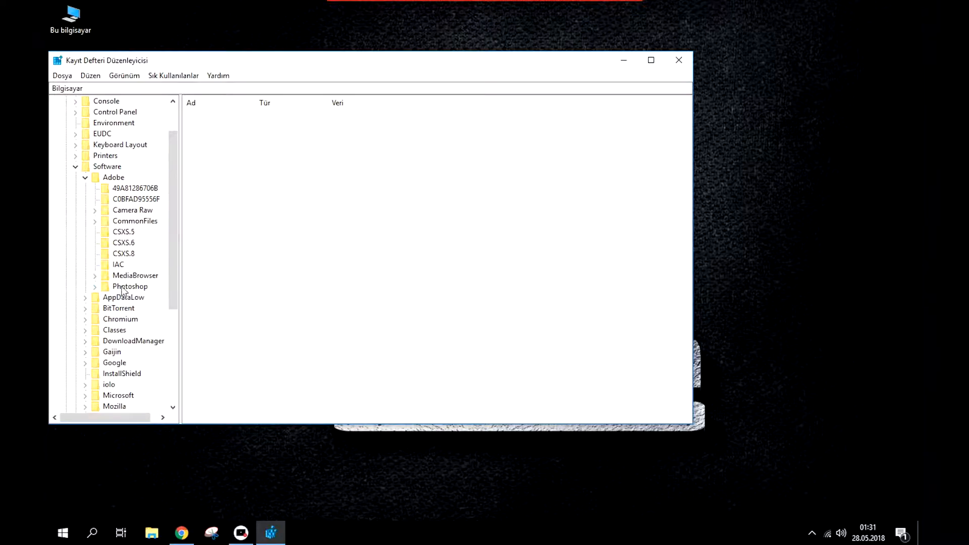
{"action": "left_click", "coordinate": [95, 287]}
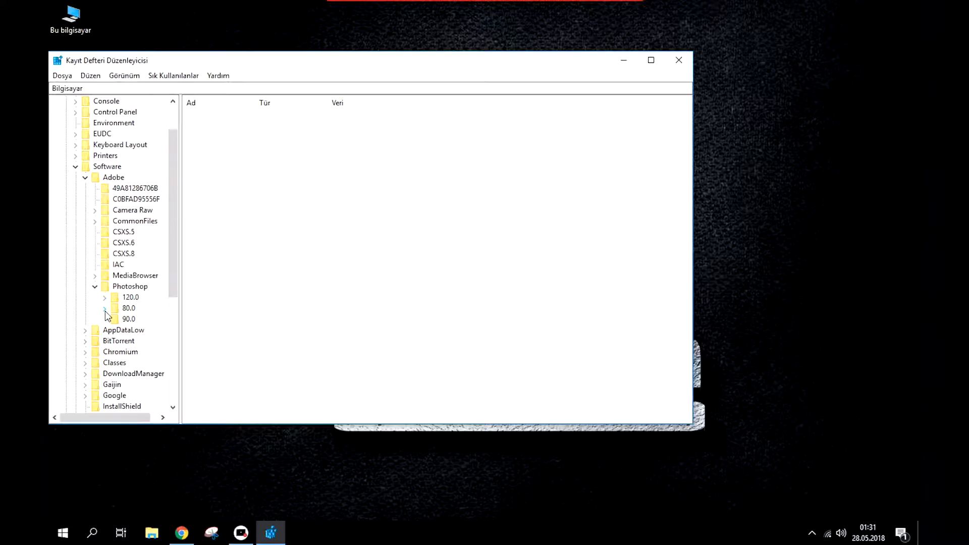
{"action": "left_click", "coordinate": [105, 309]}
{"action": "left_click", "coordinate": [105, 309]}
{"action": "left_click", "coordinate": [127, 309]}
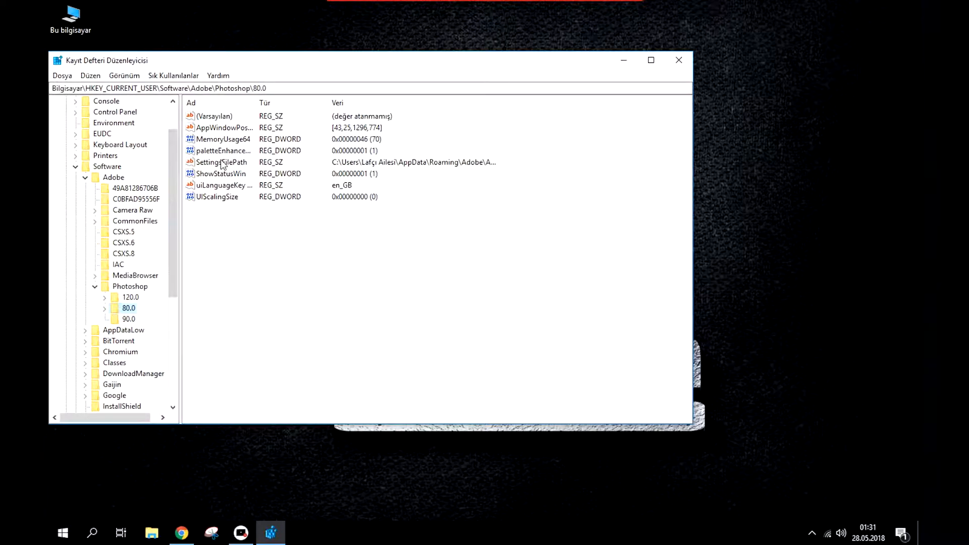
- Examine the data of the SettingsFilePath value in the 80.0 key to see which Photoshop version it belongs to
{"action": "left_click_drag", "start_coordinate": [277, 65], "coordinate": [380, 70]}
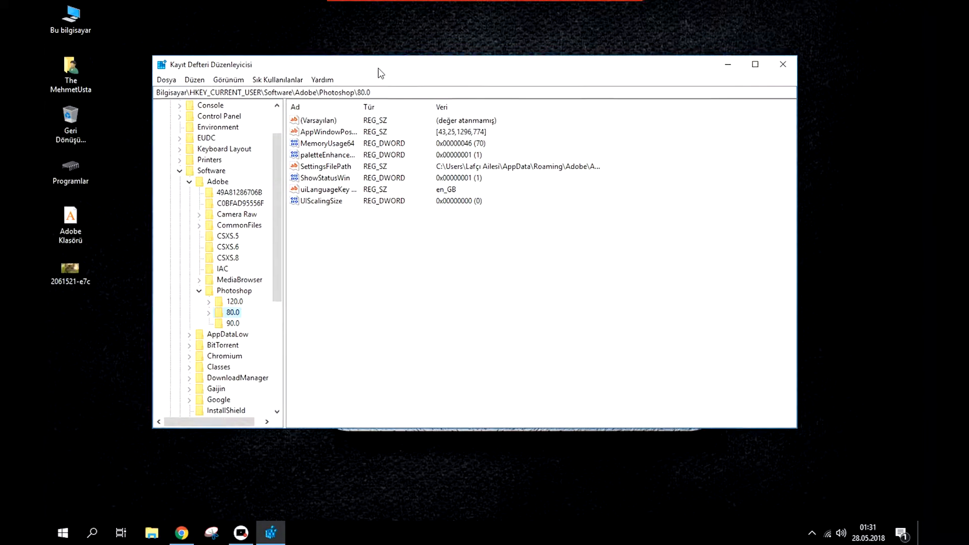
{"action": "double_click", "coordinate": [323, 167]}
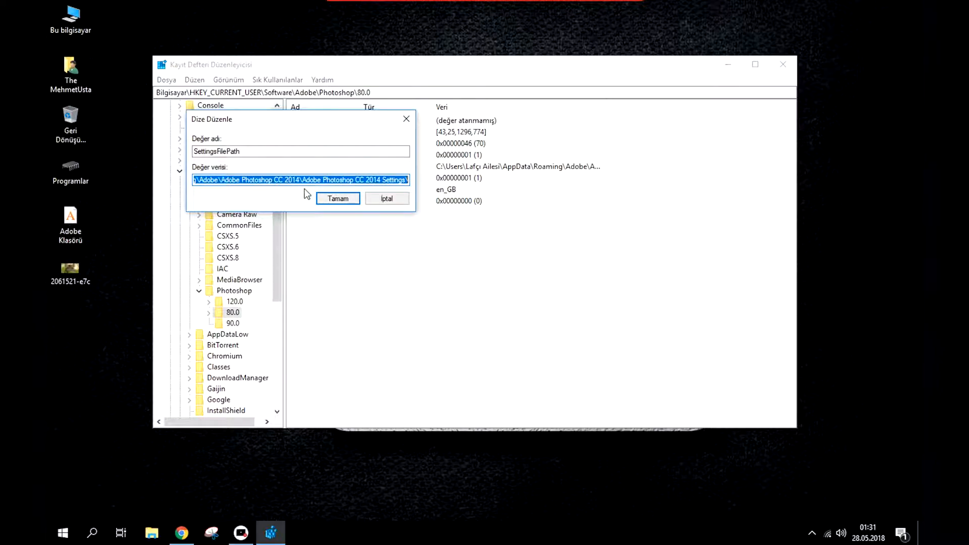
{"action": "left_click", "coordinate": [338, 199]}
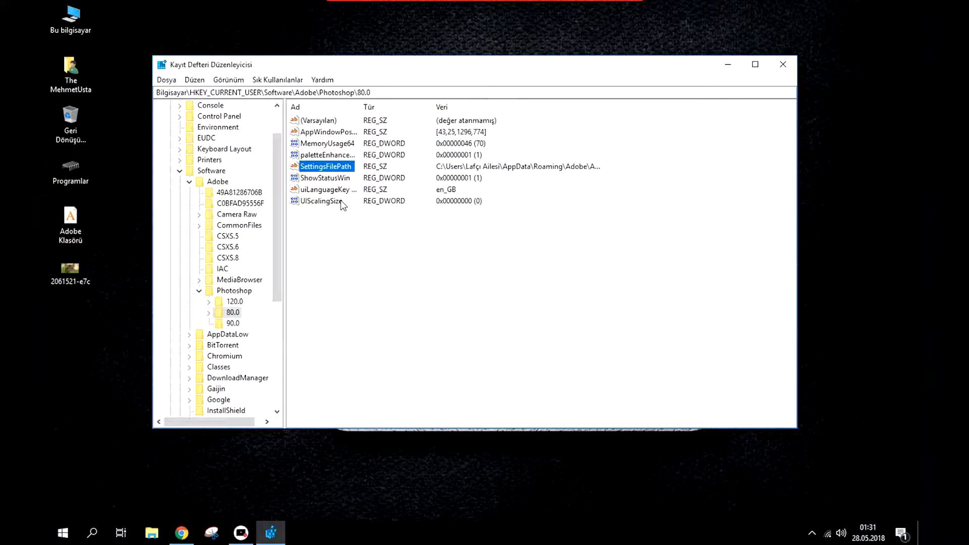
- Create a DWORD (32-bit) value named OverridePhysicalMemoryMB in the Photoshop 80.0 registry key
{"action": "right_click", "coordinate": [231, 316]}
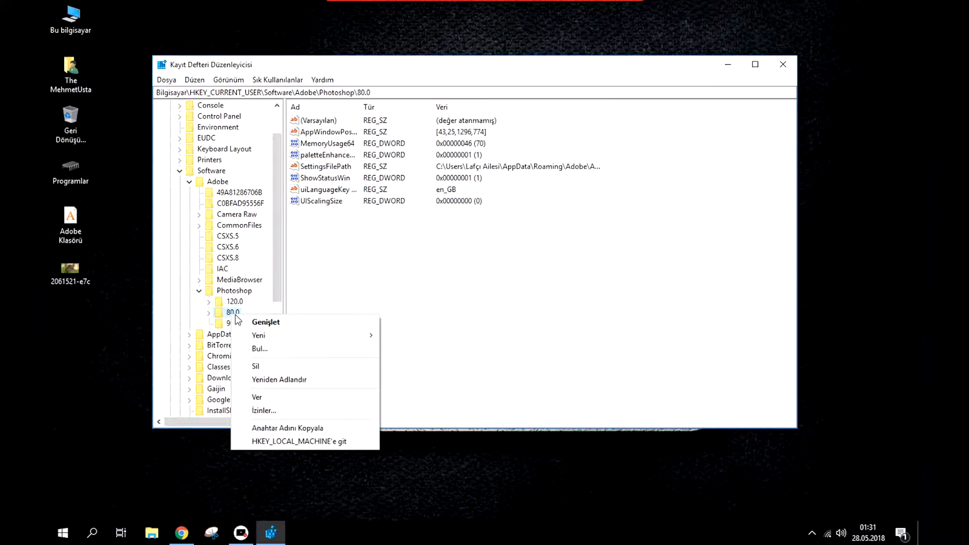
{"action": "mouse_move", "coordinate": [266, 337]}
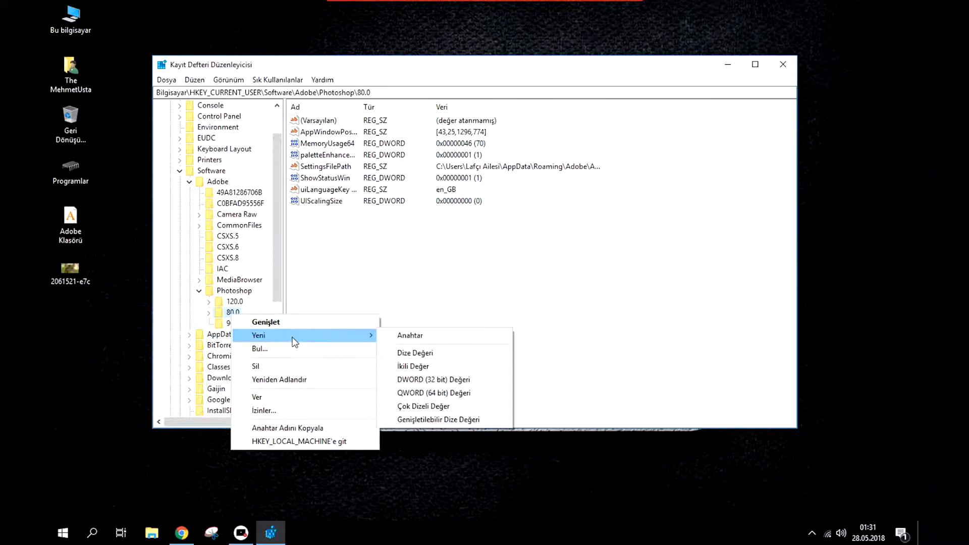
{"action": "left_click", "coordinate": [444, 380]}
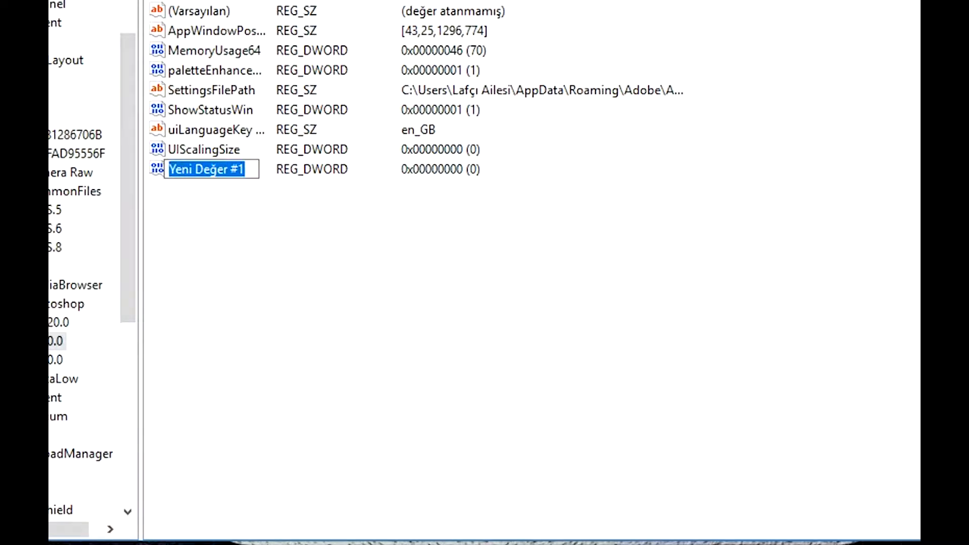
{"action": "type", "text": "O"}
{"action": "type", "text": "verride"}
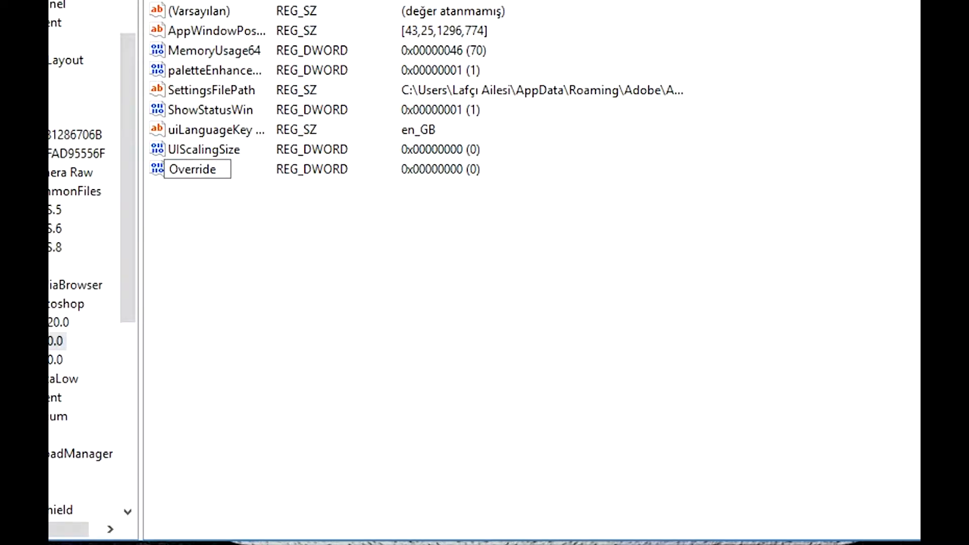
{"action": "type", "text": "PhysicalMemory"}
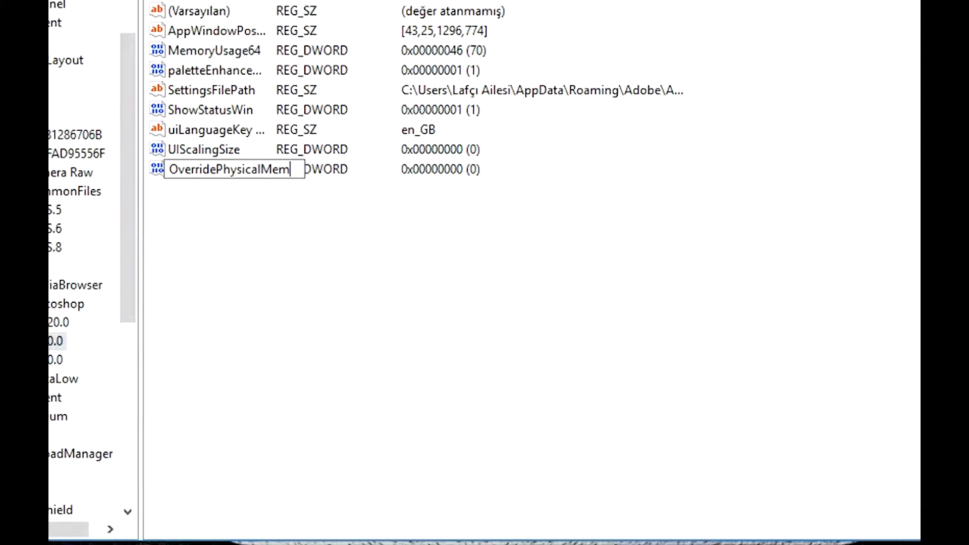
{"action": "type", "text": "MB"}
{"action": "key", "text": "Return"}
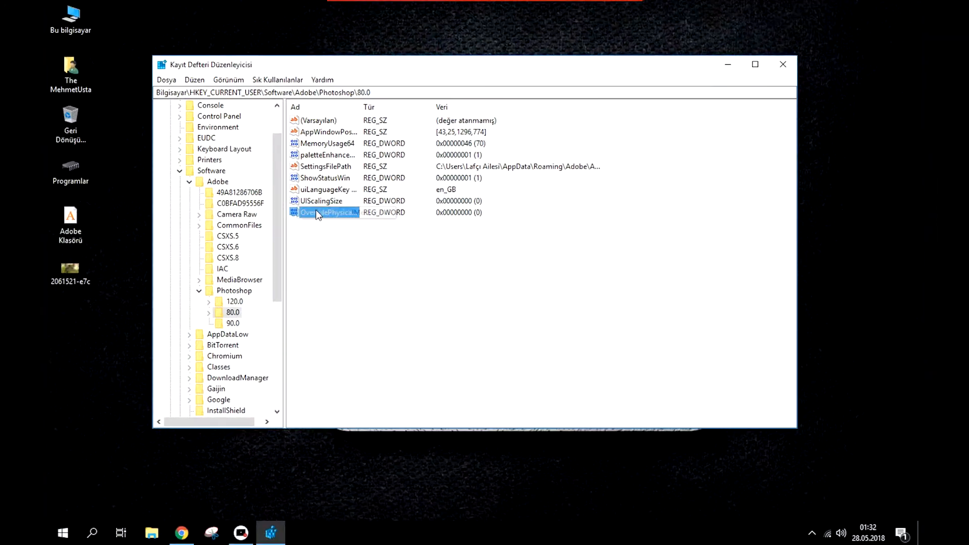
- Set the data of OverridePhysicalMemoryMB to 24000 in hexadecimal and close the Registry Editor
{"action": "double_click", "coordinate": [318, 212]}
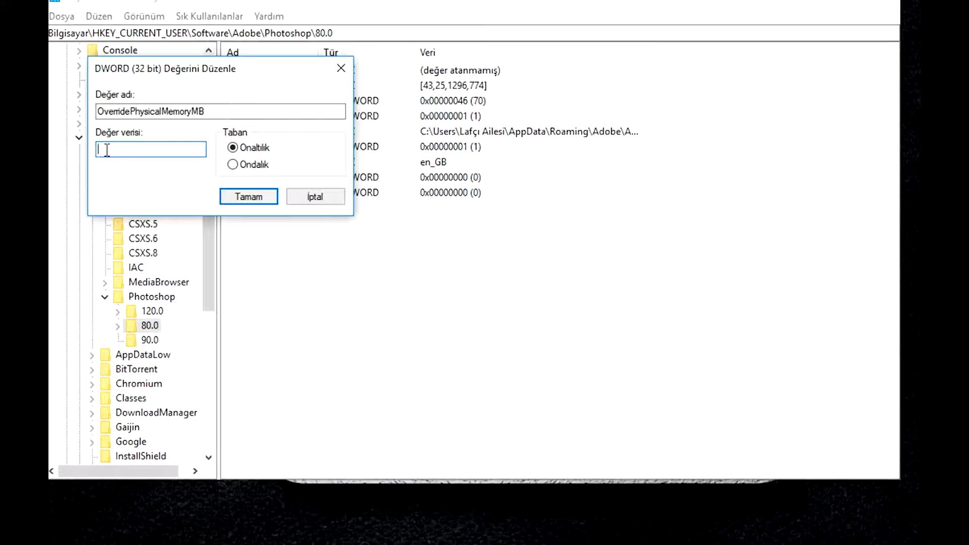
{"action": "type", "text": "2400"}
{"action": "left_click", "coordinate": [248, 196]}
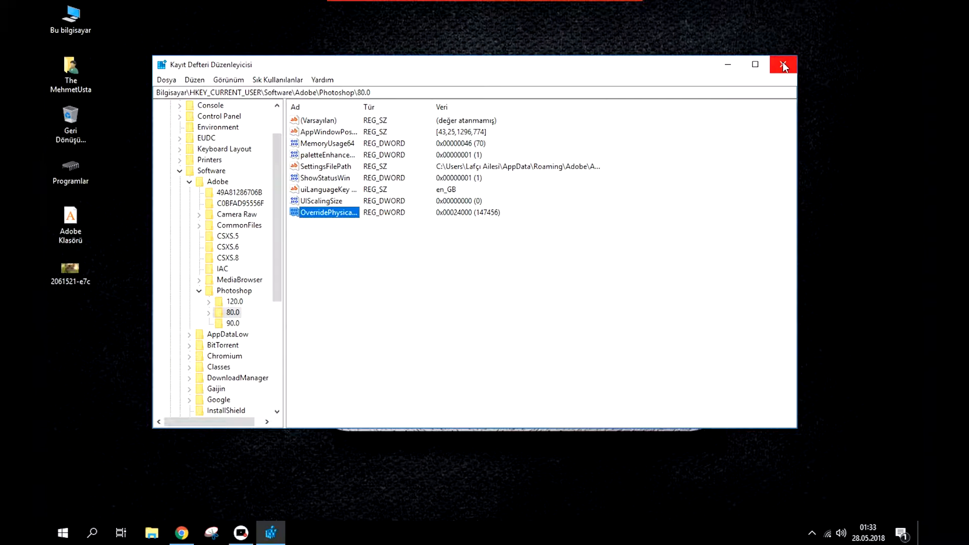
{"action": "left_click", "coordinate": [783, 66]}
- Launch Photoshop from its shortcut in the Adobe Klasörü folder on the desktop
{"action": "double_click", "coordinate": [75, 218]}
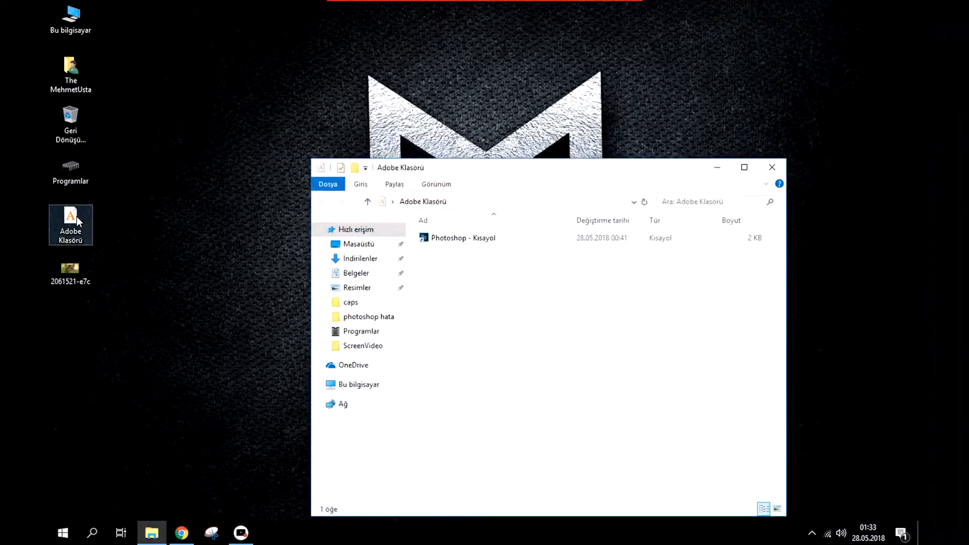
{"action": "left_click", "coordinate": [463, 243]}
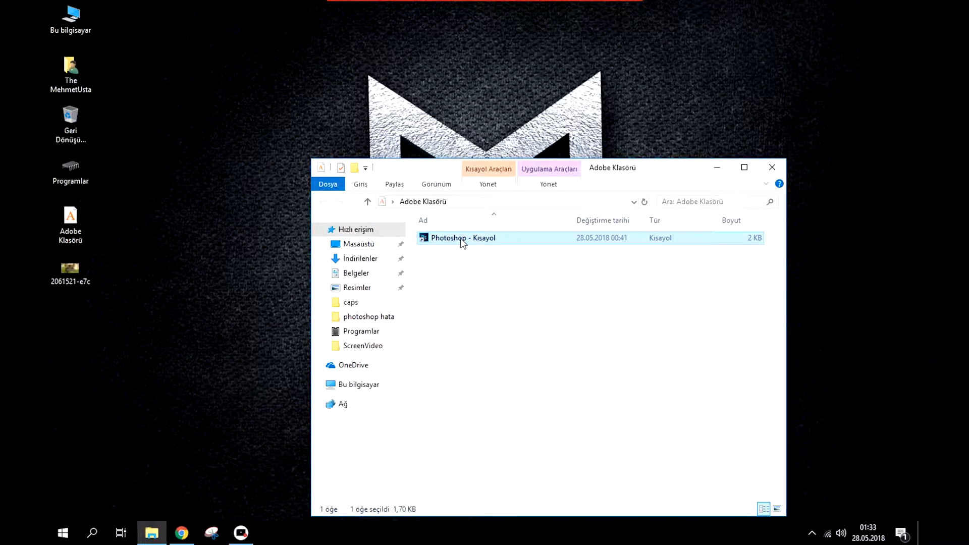
{"action": "double_click", "coordinate": [460, 240]}
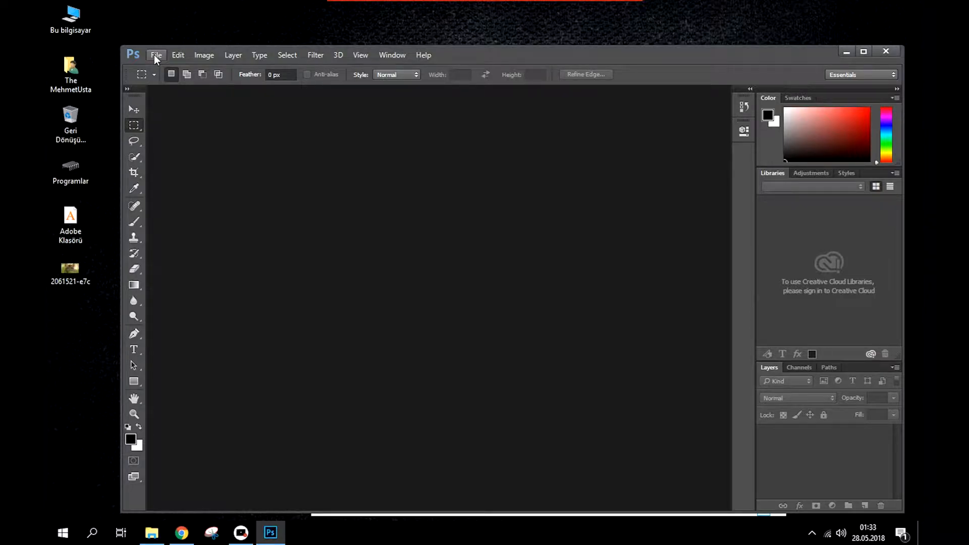
- Open the image 2061521-e7c from the desktop in Photoshop
{"action": "left_click", "coordinate": [154, 56]}
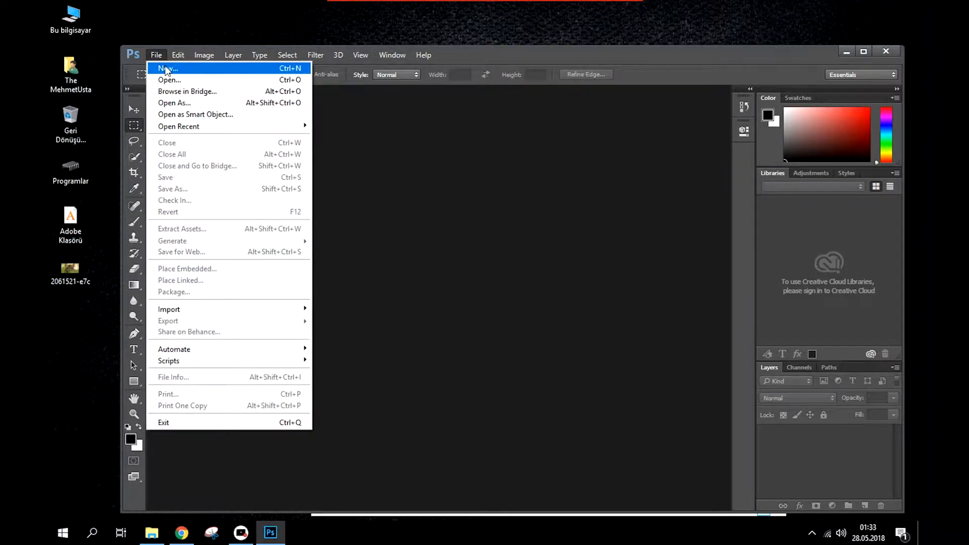
{"action": "left_click", "coordinate": [167, 76]}
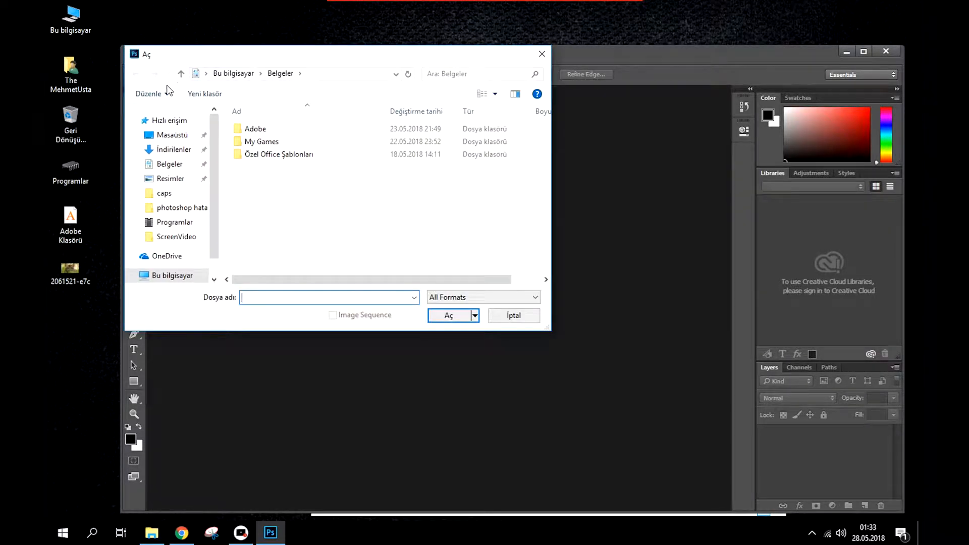
{"action": "left_click", "coordinate": [172, 135]}
{"action": "left_click", "coordinate": [379, 170]}
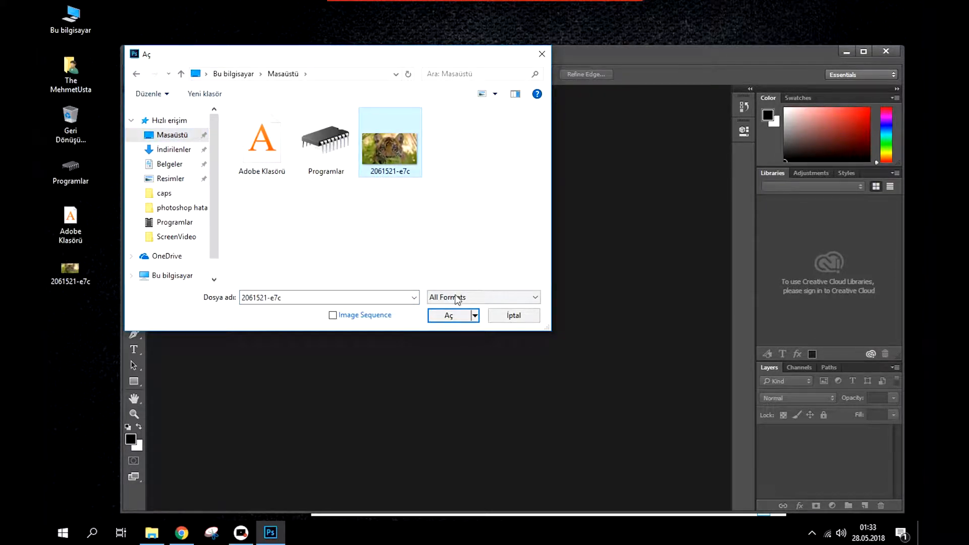
{"action": "left_click", "coordinate": [457, 314]}
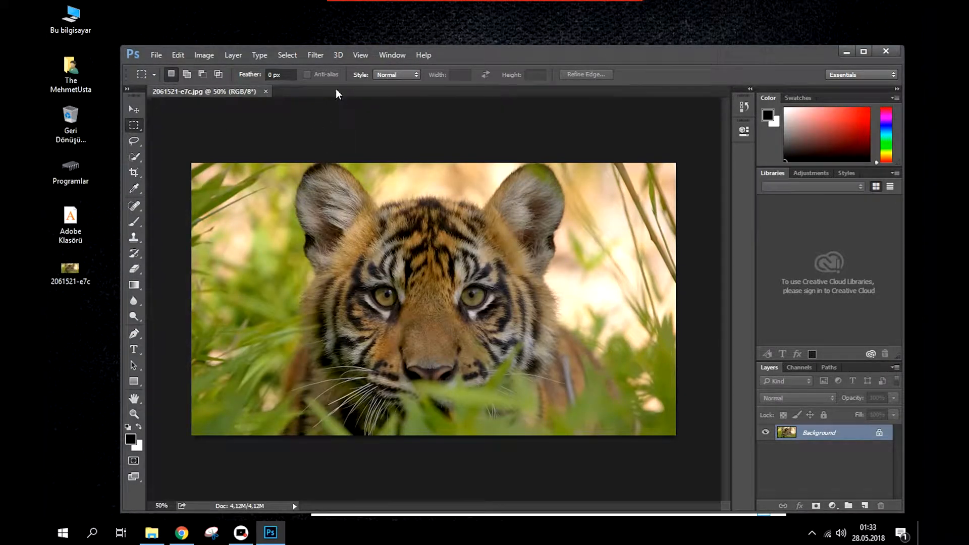
- Apply the Camera Raw Filter to the tiger image with Clarity +67 and Blacks +37
{"action": "left_click", "coordinate": [315, 55]}
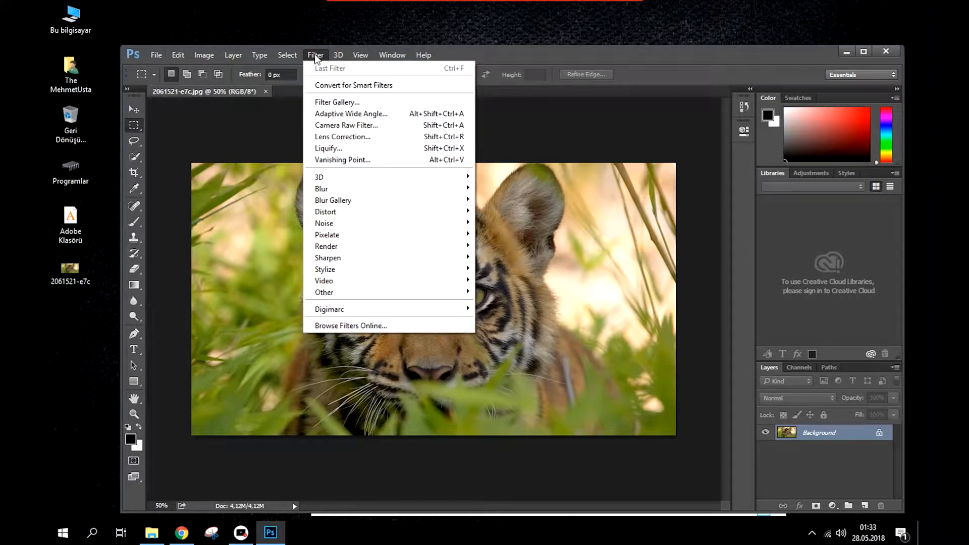
{"action": "left_click", "coordinate": [341, 127]}
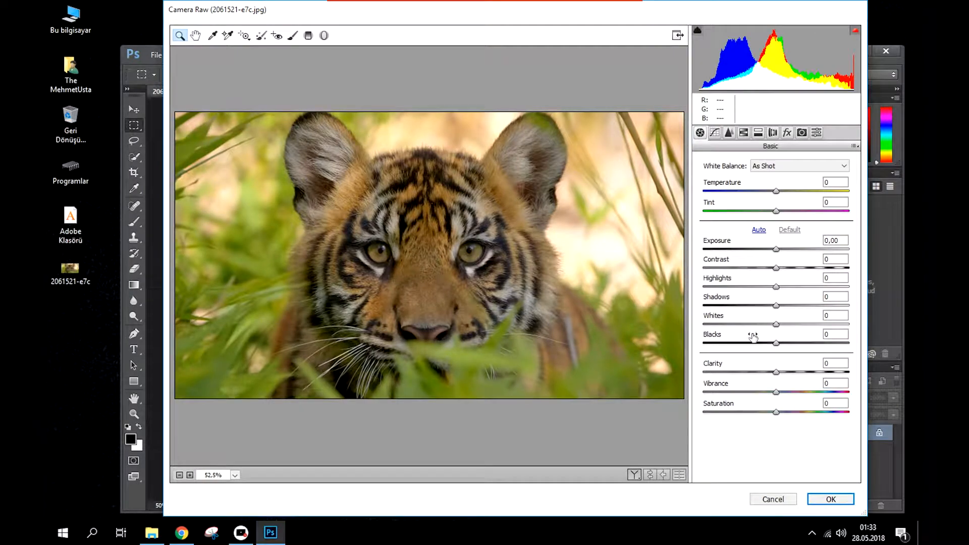
{"action": "left_click_drag", "start_coordinate": [776, 372], "coordinate": [824, 372]}
{"action": "left_click_drag", "start_coordinate": [775, 342], "coordinate": [802, 343]}
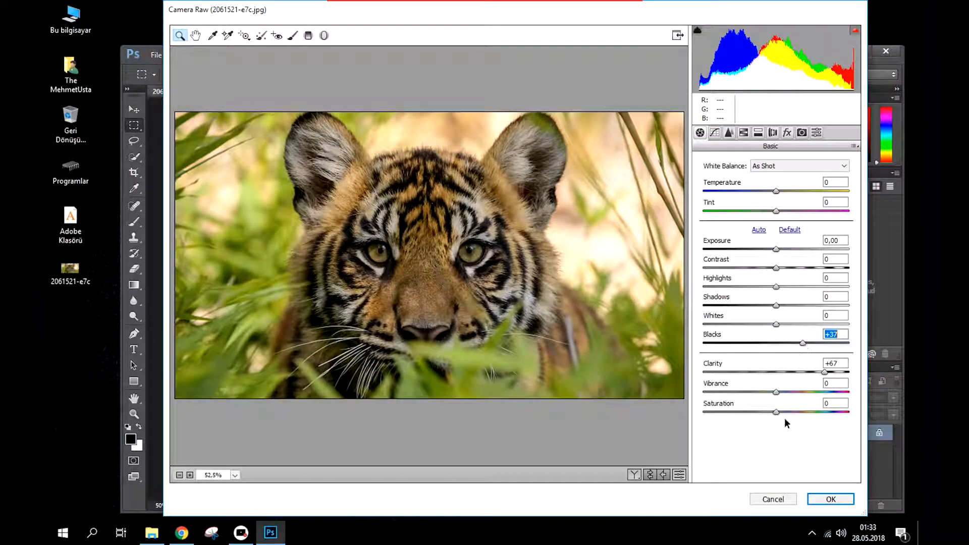
{"action": "left_click", "coordinate": [835, 498]}
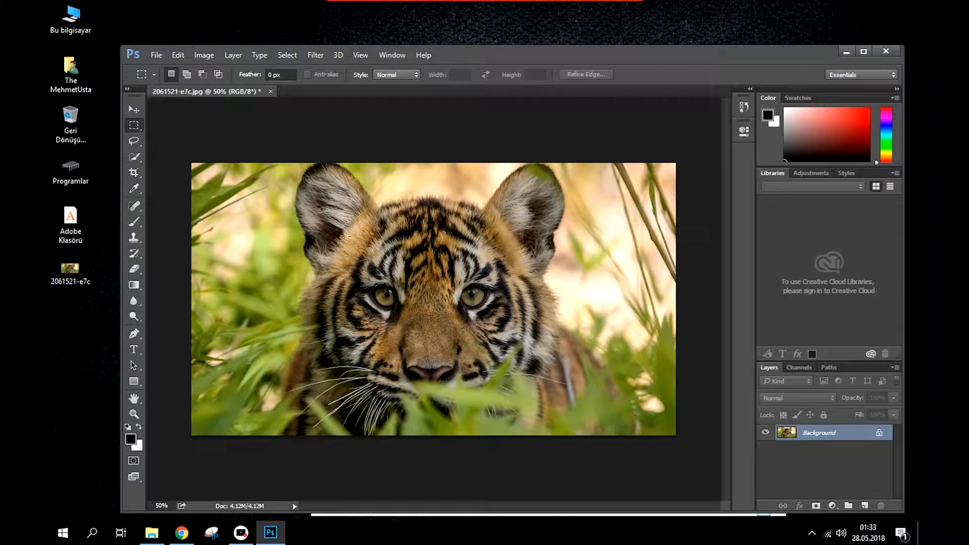
- Check the memory usage settings in the Performance preferences and close the preferences
{"action": "left_click", "coordinate": [178, 56]}
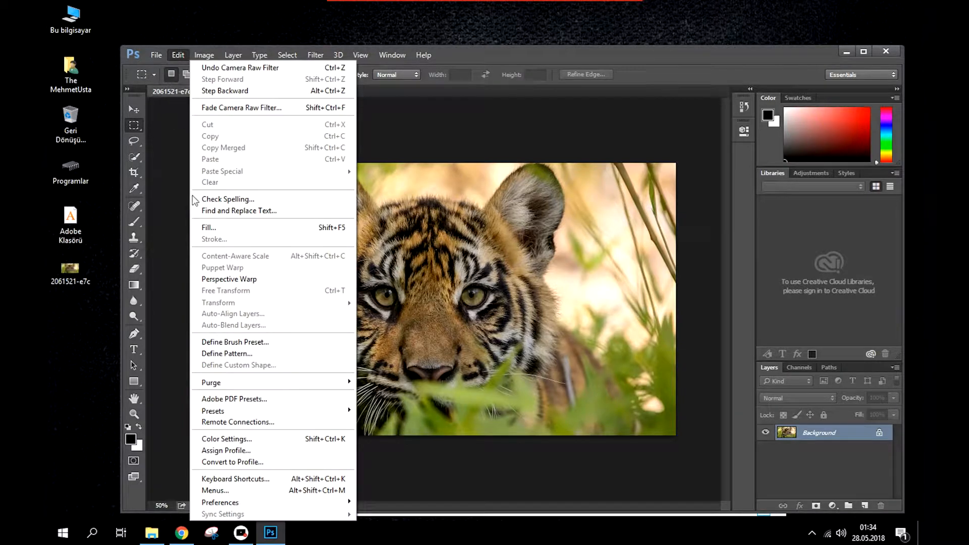
{"action": "mouse_move", "coordinate": [242, 502]}
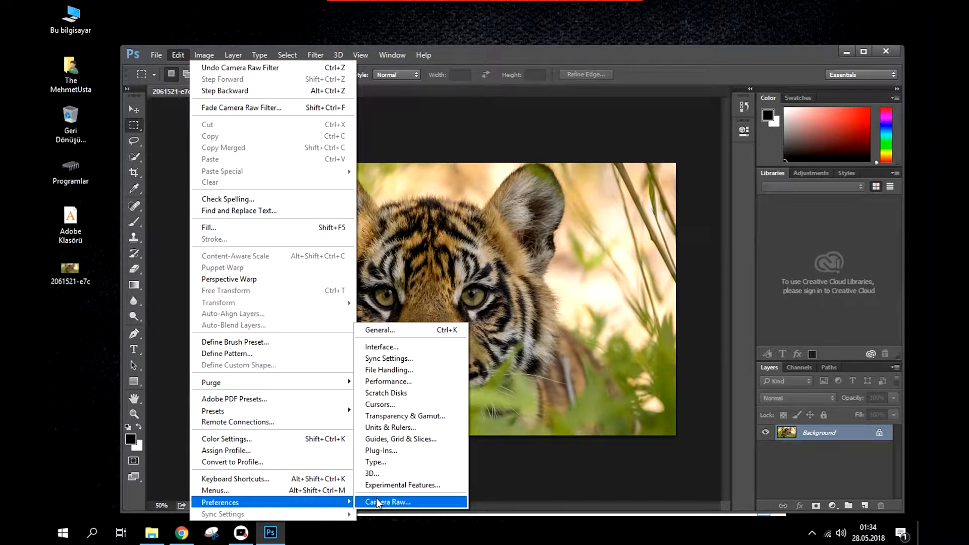
{"action": "left_click", "coordinate": [382, 381]}
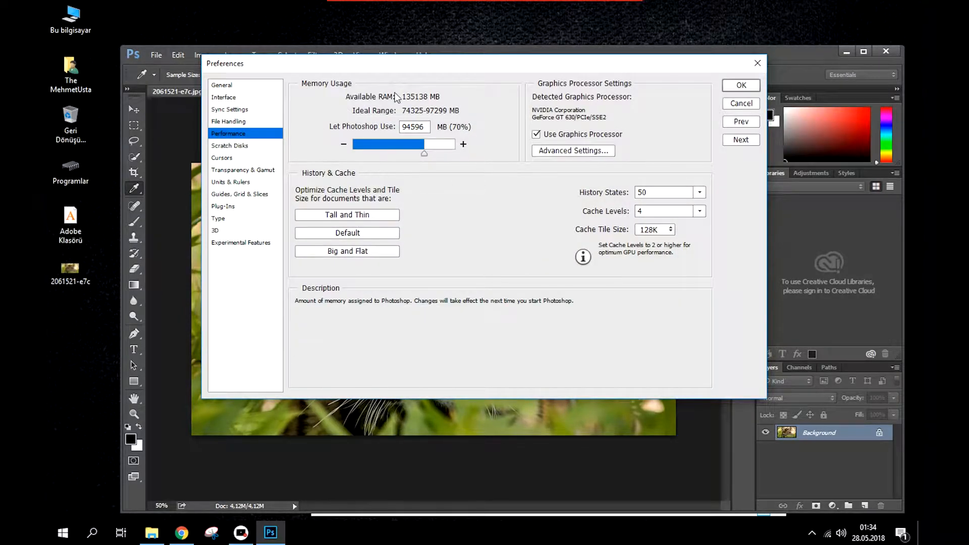
{"action": "left_click", "coordinate": [741, 86]}
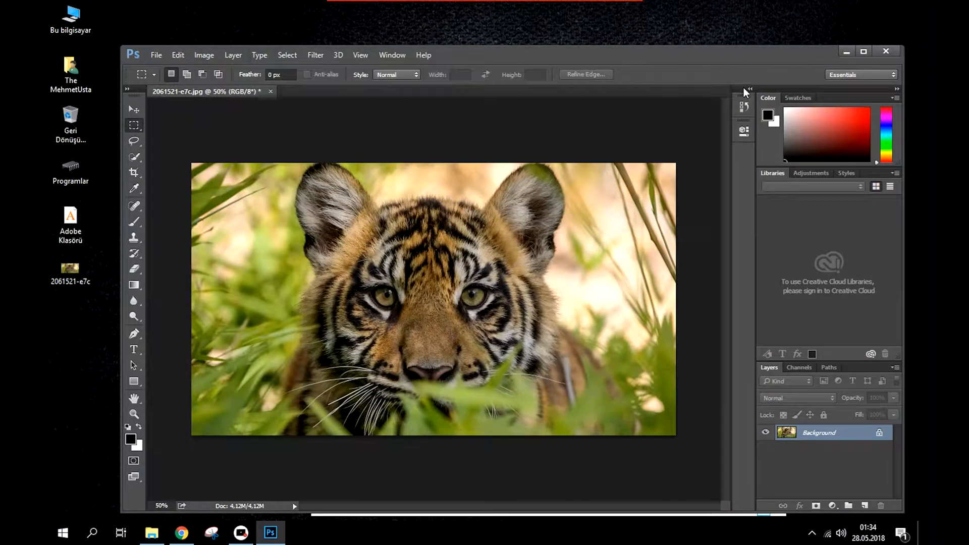
- Close the tiger image, quit Photoshop and close the Adobe Klasörü folder window
{"action": "left_click", "coordinate": [271, 92]}
{"action": "left_click", "coordinate": [516, 236]}
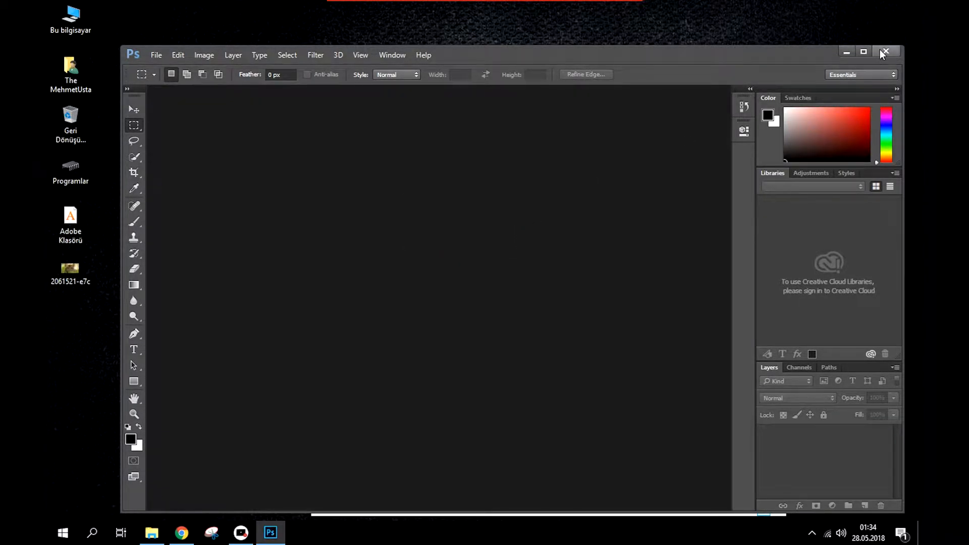
{"action": "left_click", "coordinate": [885, 51]}
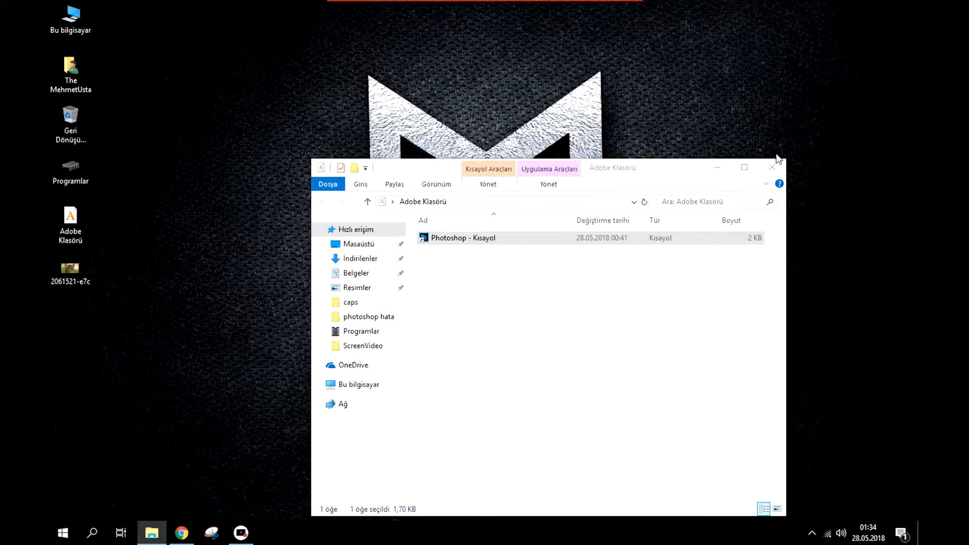
{"action": "left_click", "coordinate": [777, 171]}
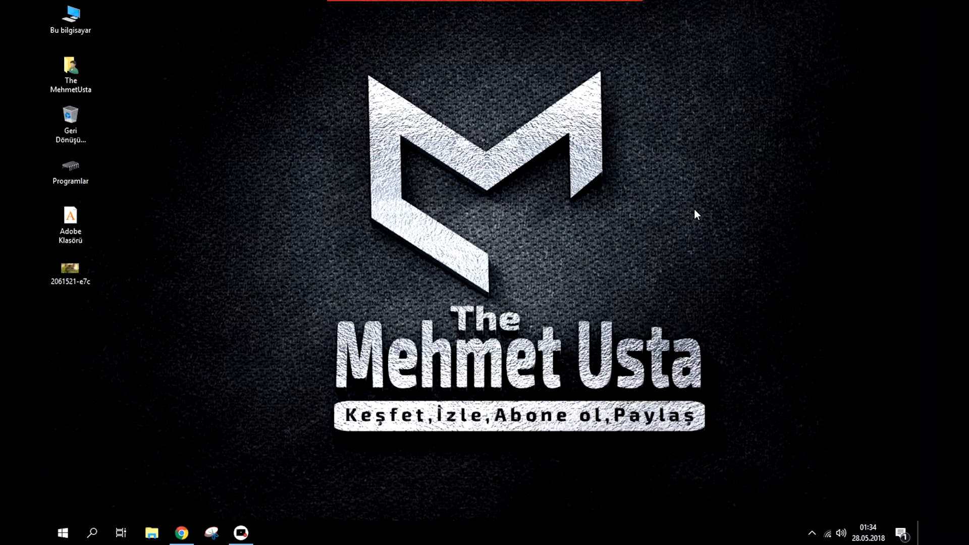